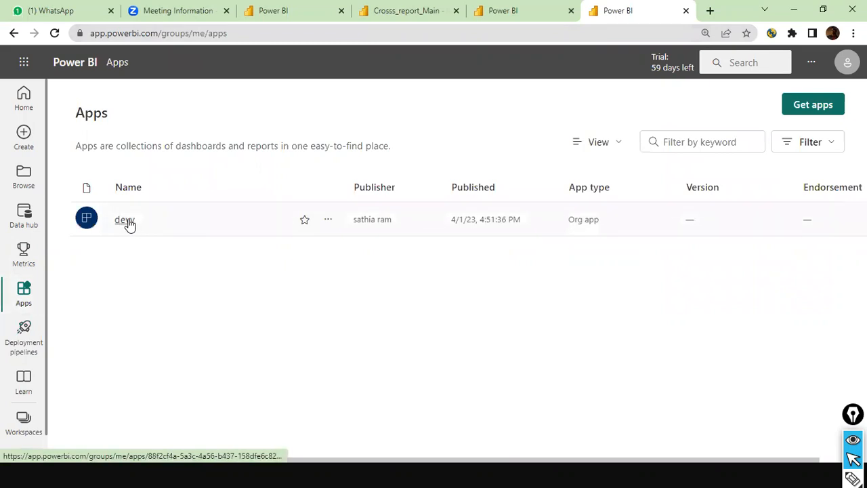
Open the devv app and return to the list of apps.
click(126, 221)
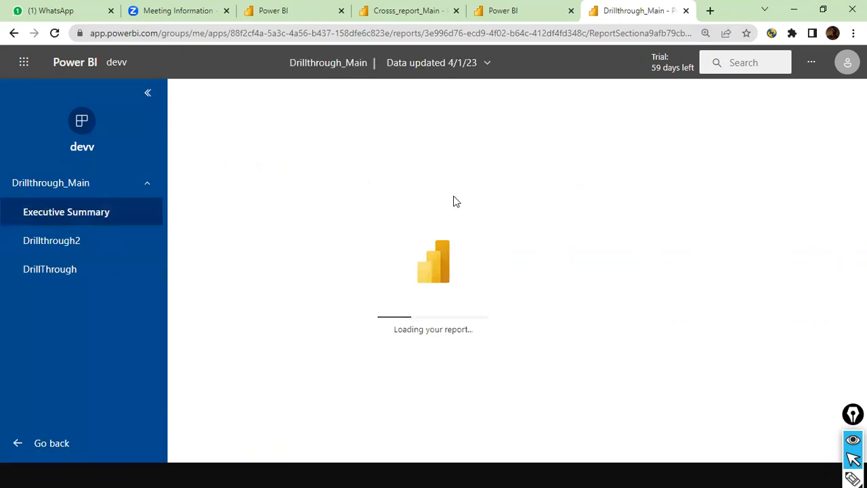
click(13, 32)
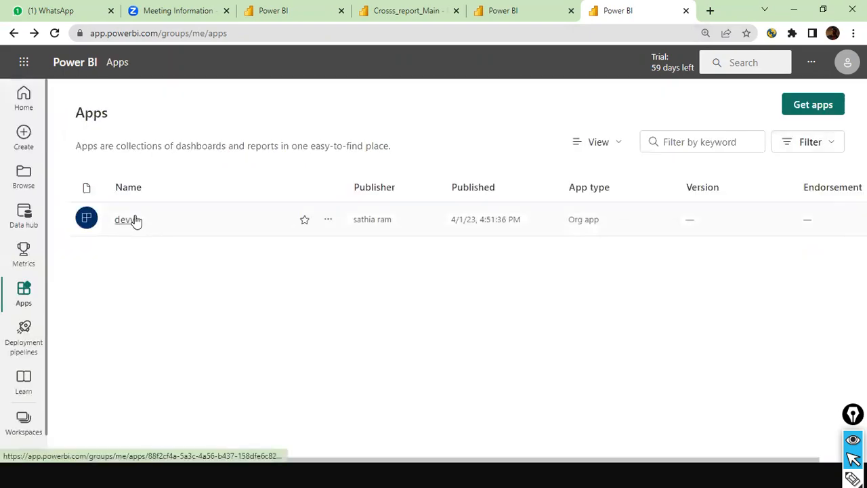
Get and install the COVID-19 US Tracking Report template app by Microsoft from the Power BI apps catalogue.
click(810, 96)
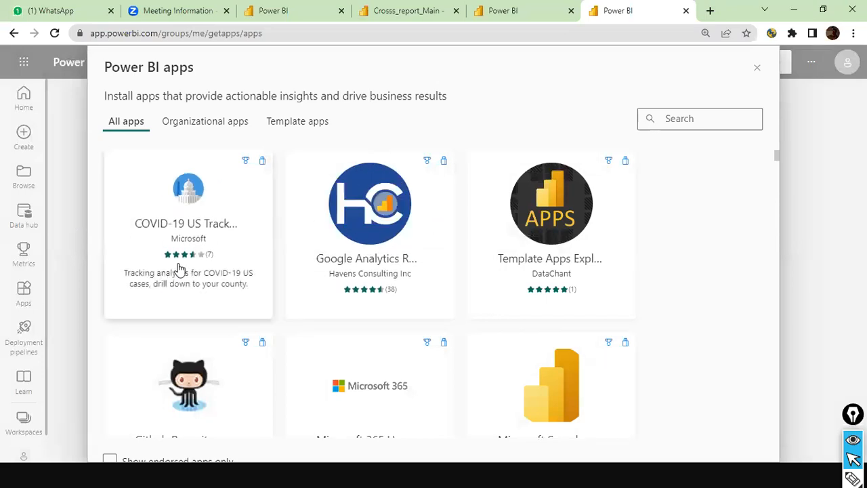
click(218, 226)
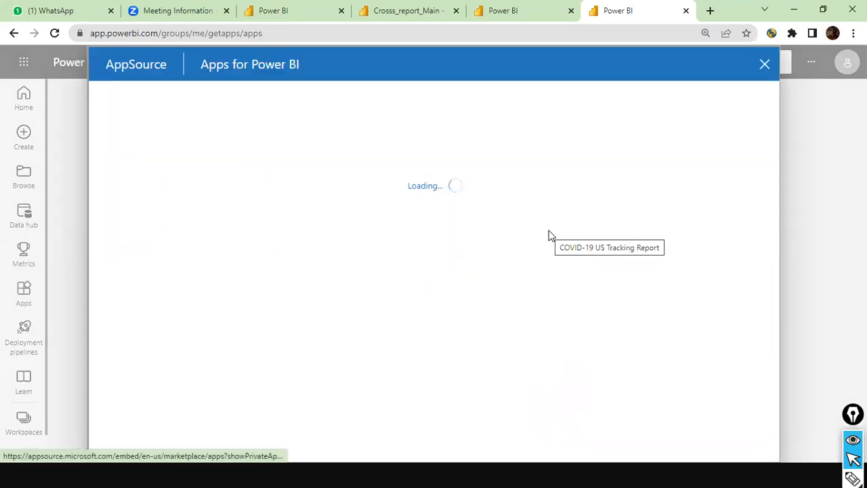
click(149, 268)
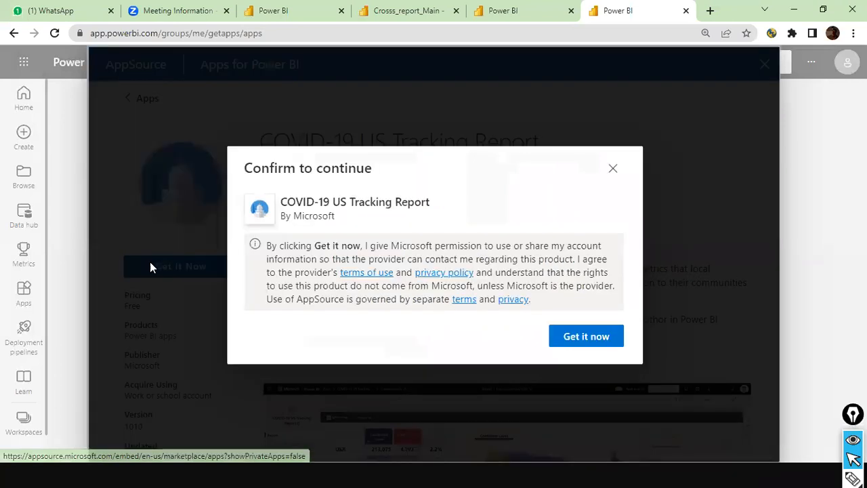
click(580, 341)
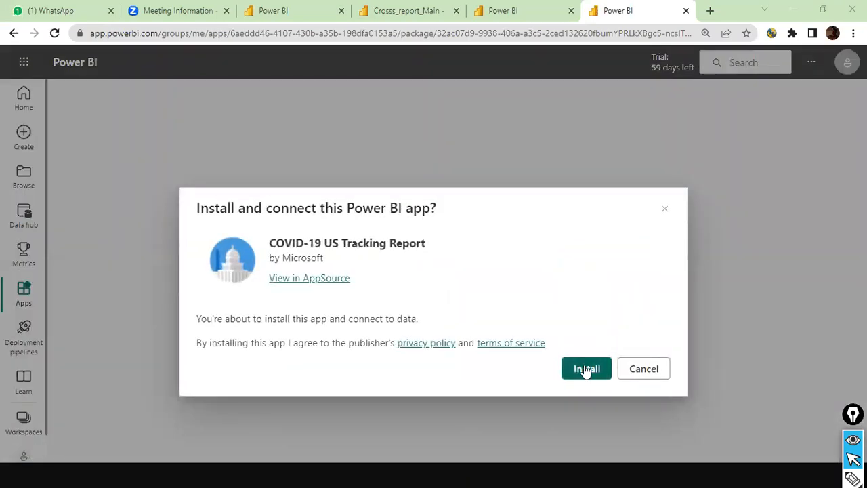
click(586, 371)
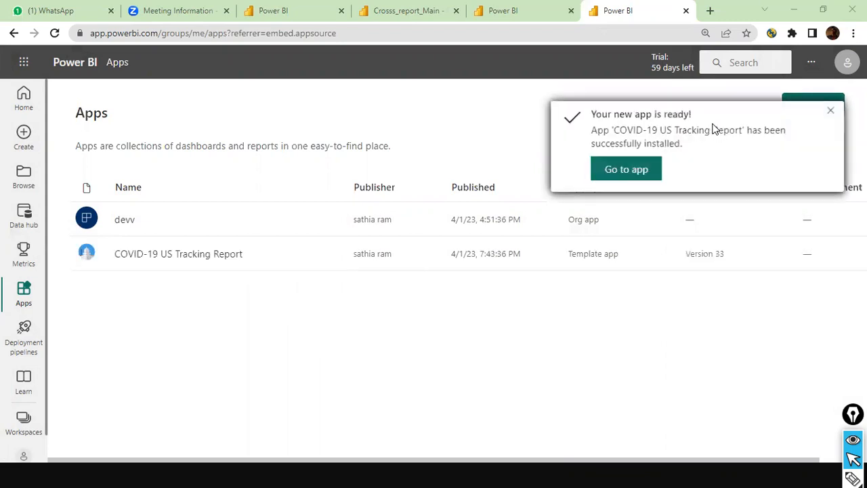
Open the newly installed COVID-19 US Tracking Report app and view its documentation.
click(637, 178)
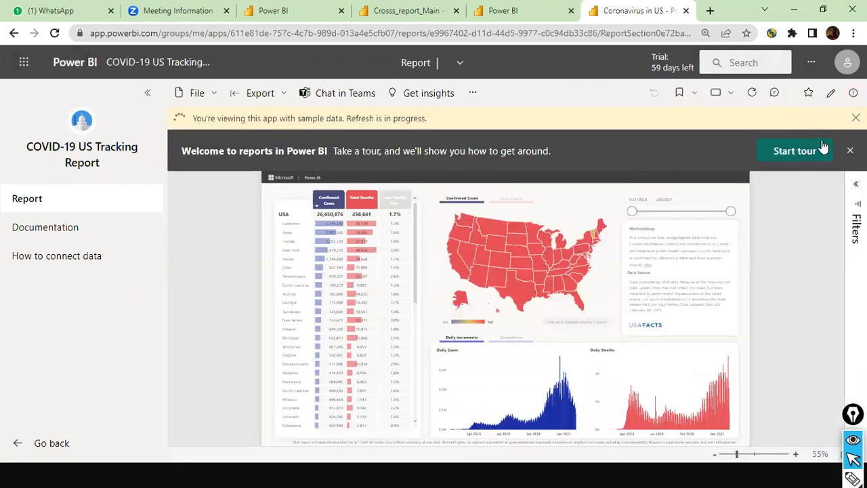
click(78, 234)
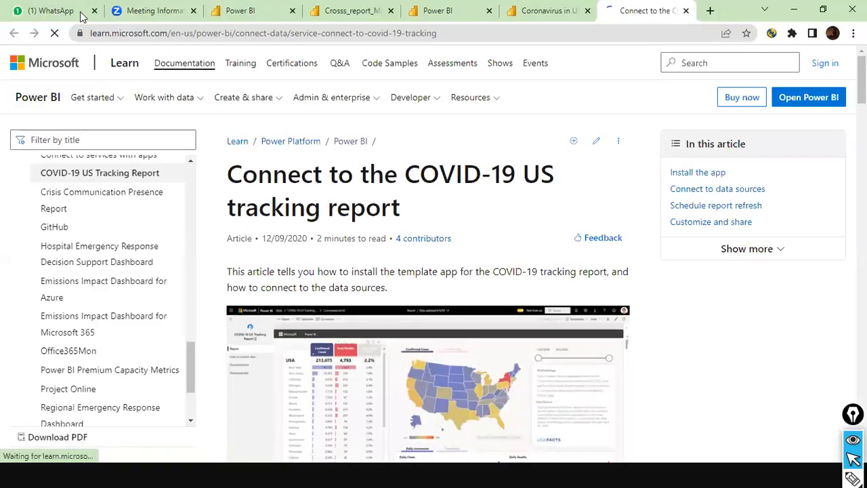
Return from the documentation to the COVID-19 report and go back to the list of apps.
drag(154, 10, 92, 106)
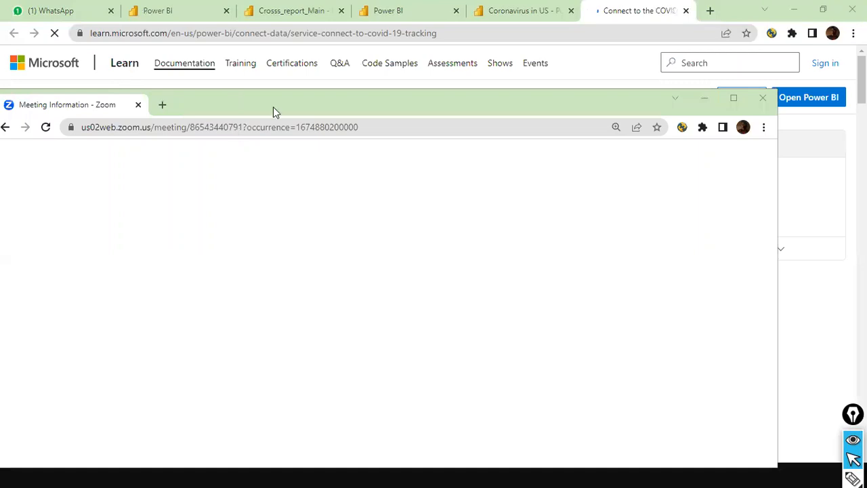
click(458, 66)
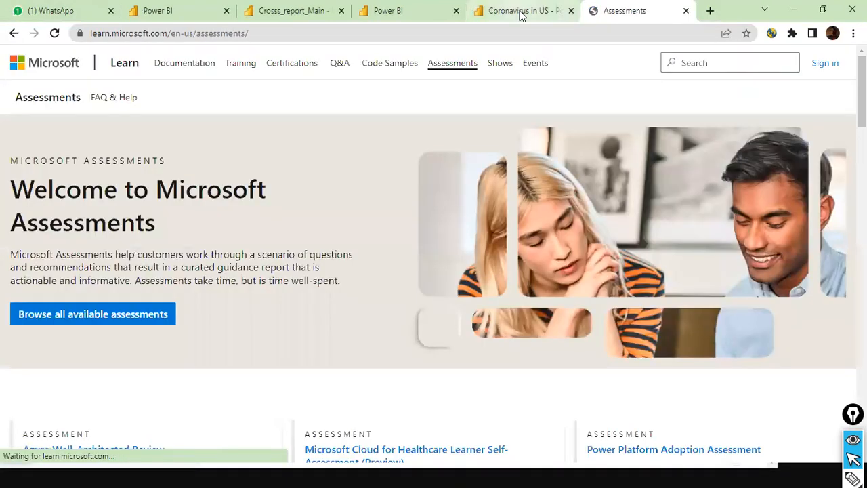
click(519, 12)
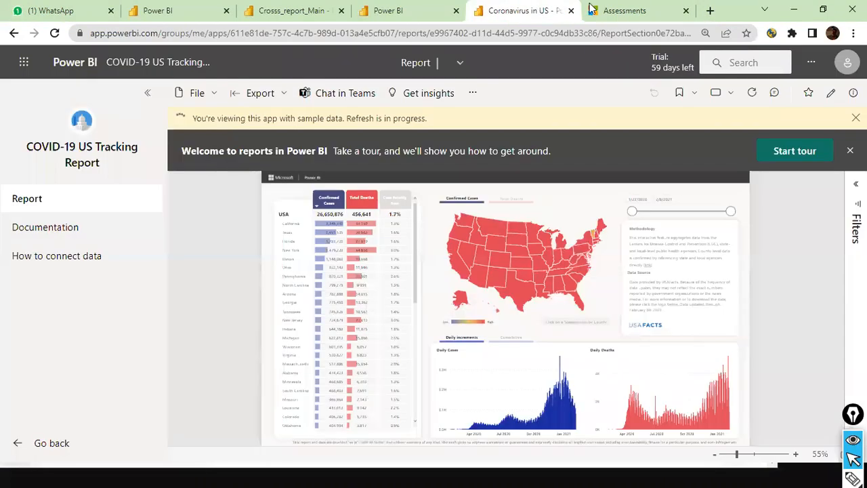
click(2, 38)
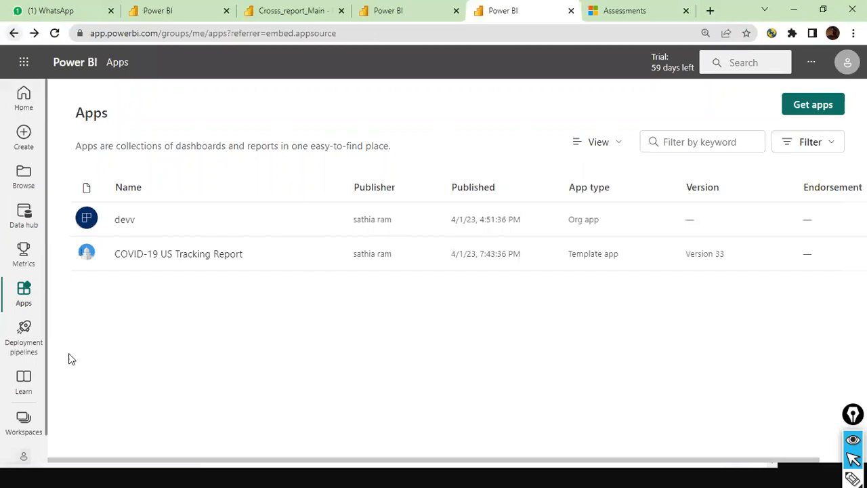
Open the Dev workspace and start creating an app from it.
scroll(21, 403, down, 1)
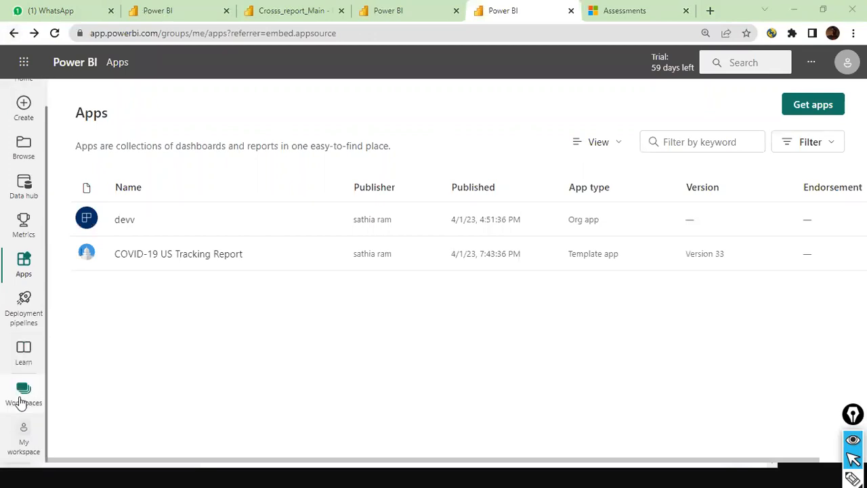
click(20, 402)
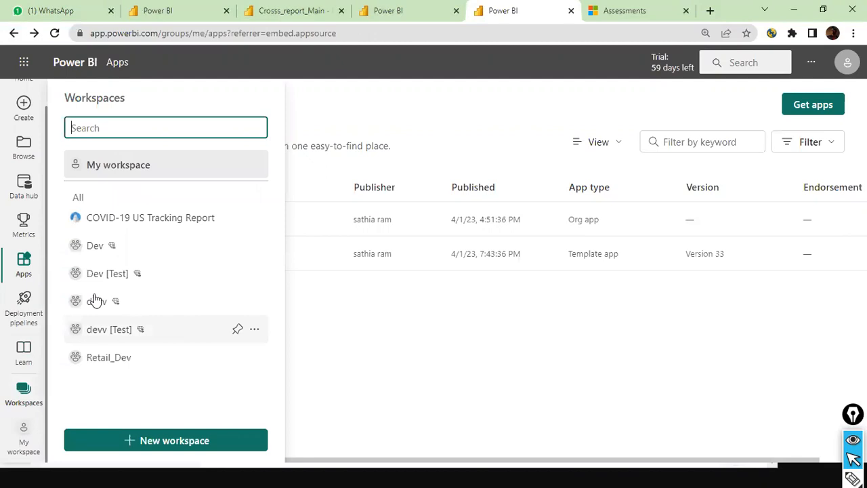
click(105, 251)
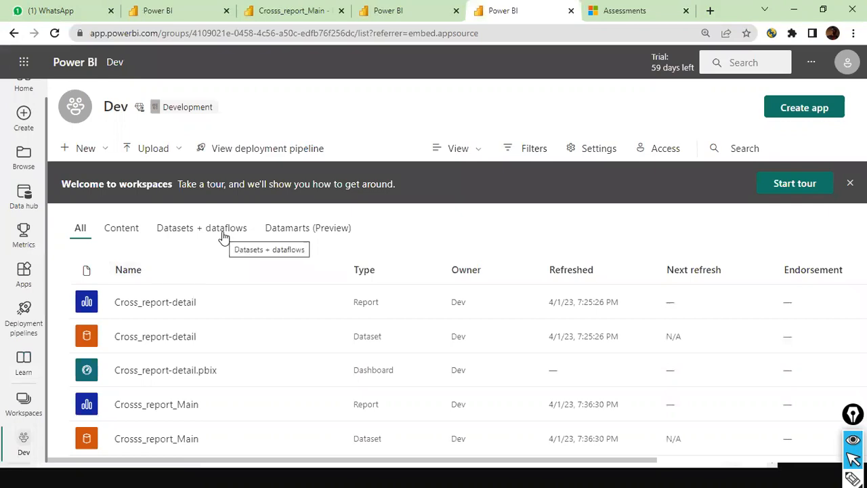
click(798, 122)
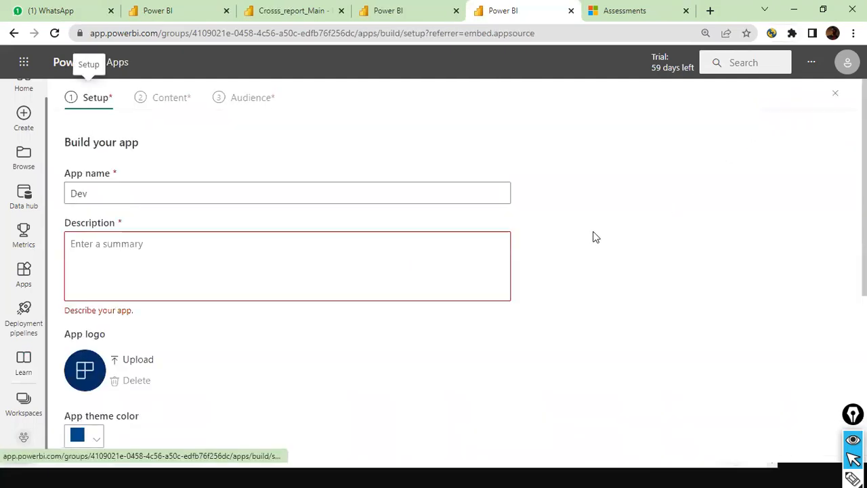
Name the app Sales Analysis with the description "sdf" and proceed to the content stage.
drag(131, 196, 6, 194)
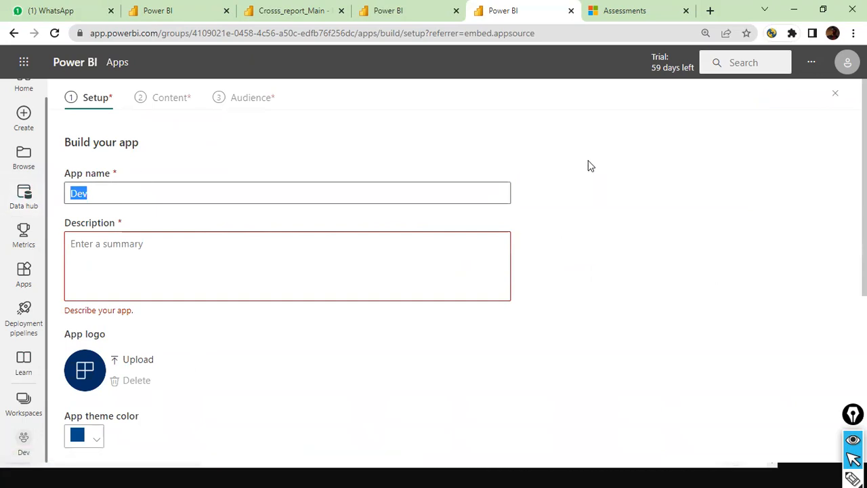
text(SAles)
text(Analyss)
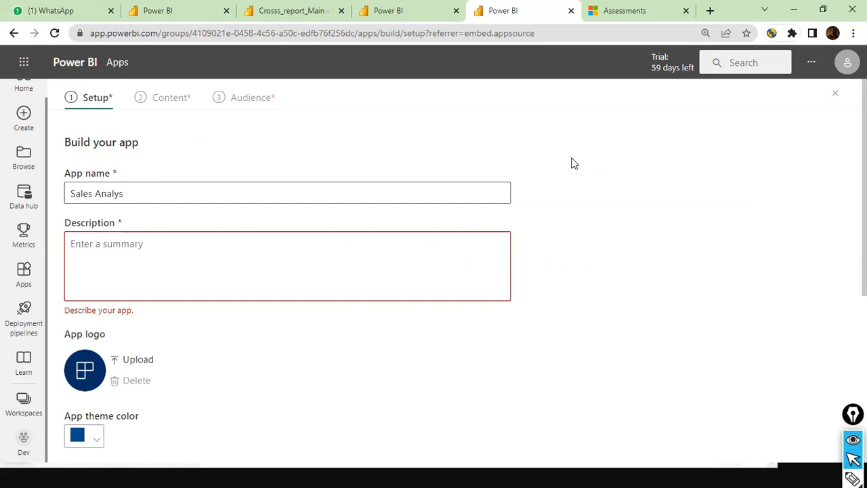
click(452, 289)
text(sdf)
scroll(400, 276, down, 3)
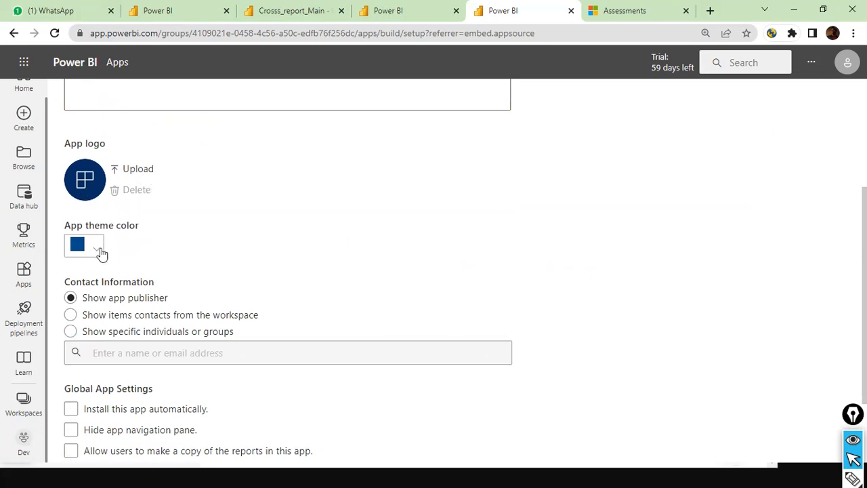
scroll(217, 249, down, 3)
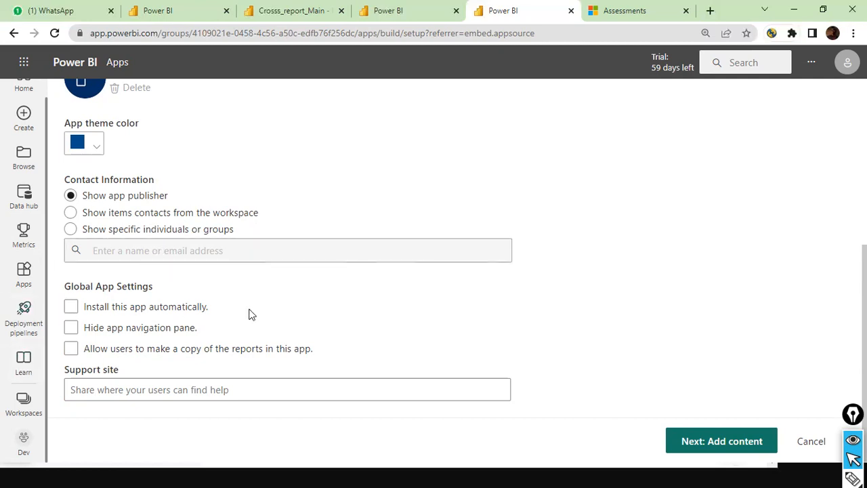
click(717, 444)
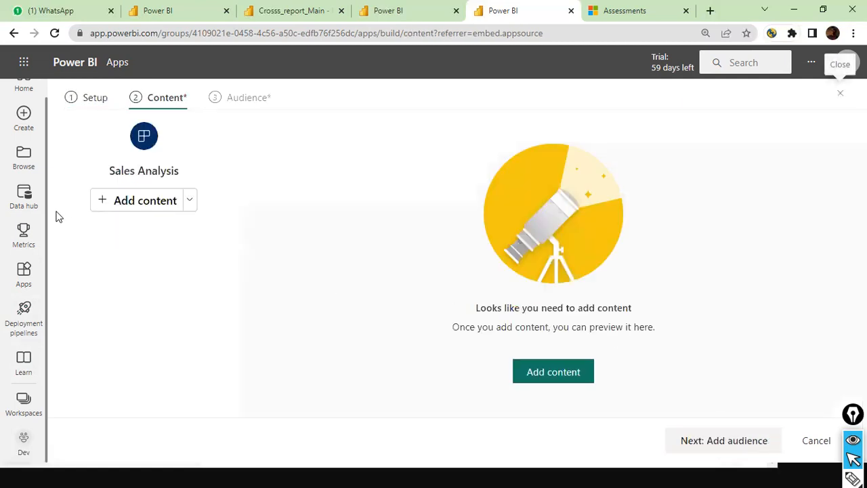
Add the Cross_report-detail and Crosss_report_Main reports and both of their .pbix dashboards to the app's content.
click(557, 374)
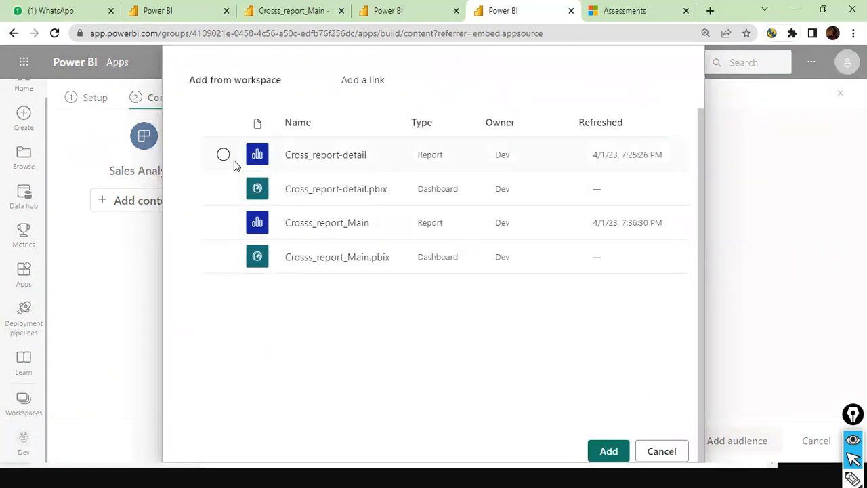
click(223, 222)
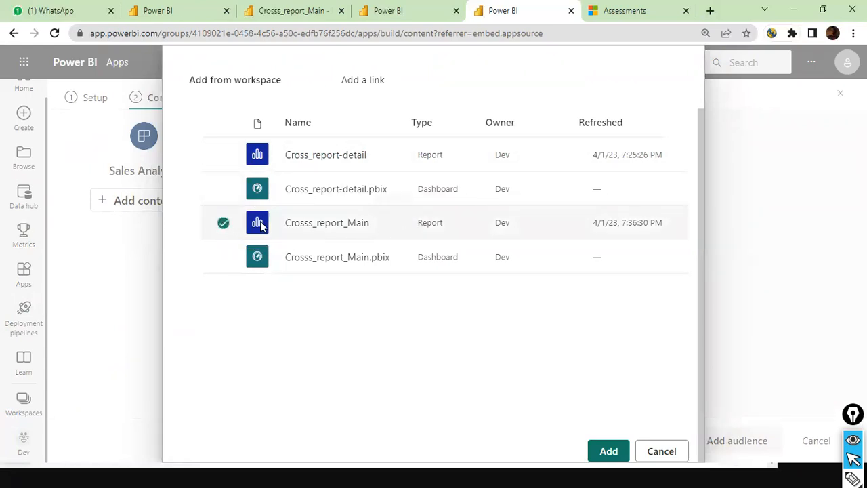
click(223, 258)
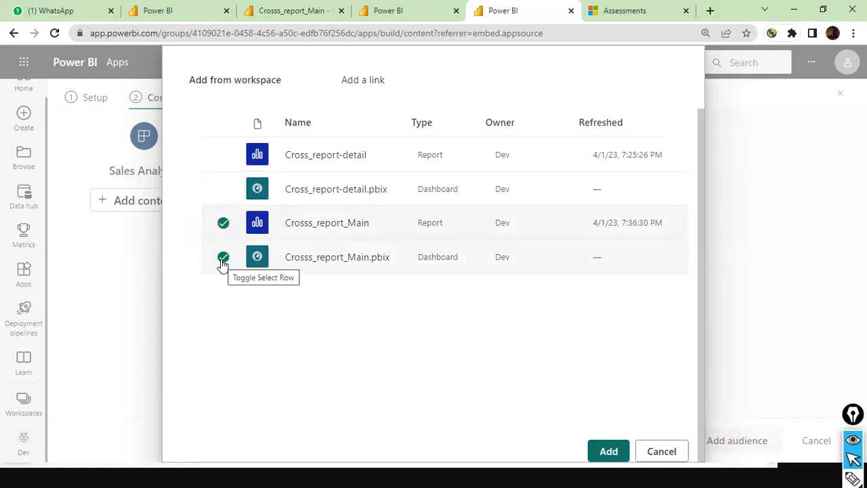
click(223, 258)
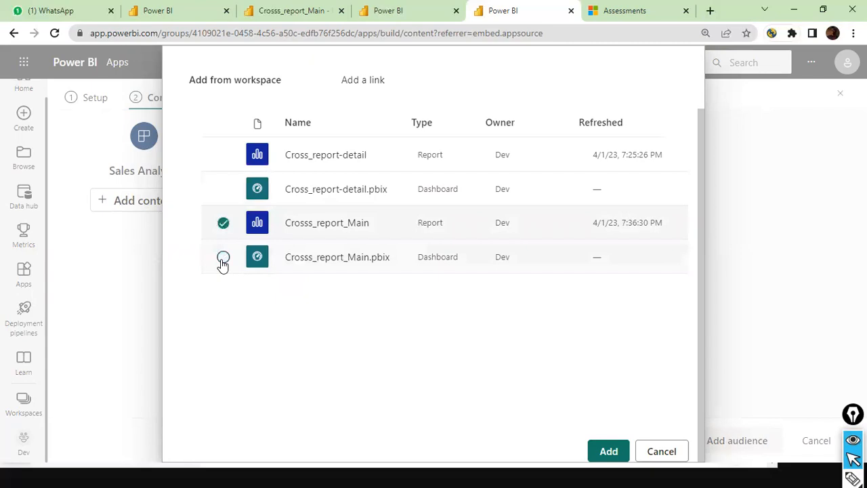
click(223, 192)
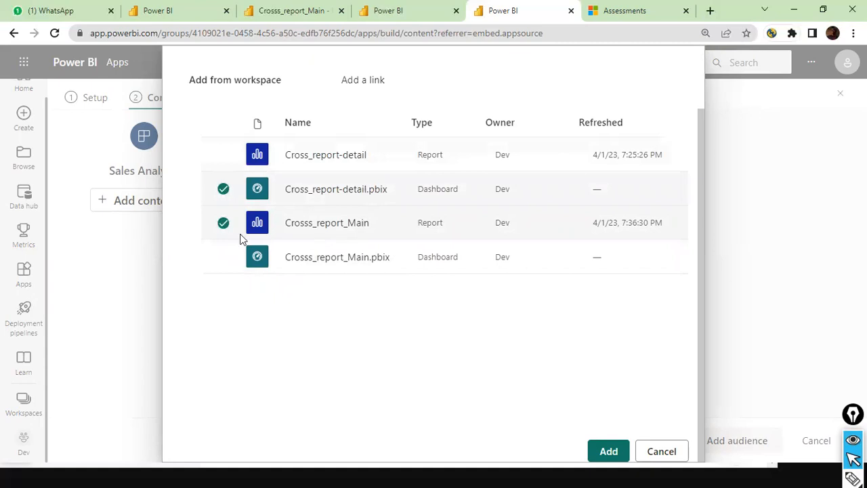
click(223, 155)
click(223, 257)
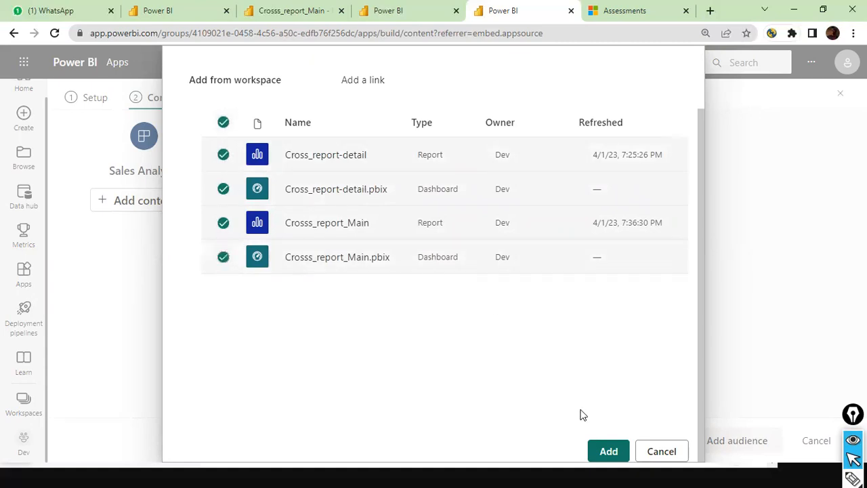
click(608, 455)
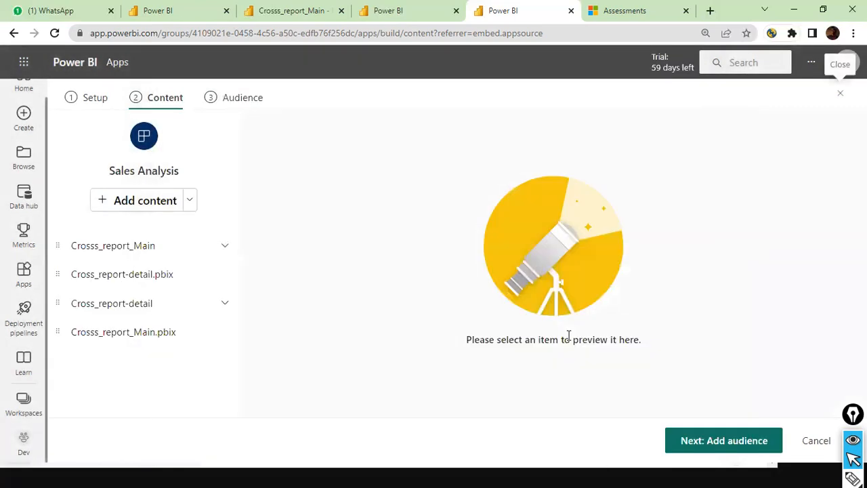
Continue to the app's audience stage and review the access settings for specific users or groups.
click(720, 447)
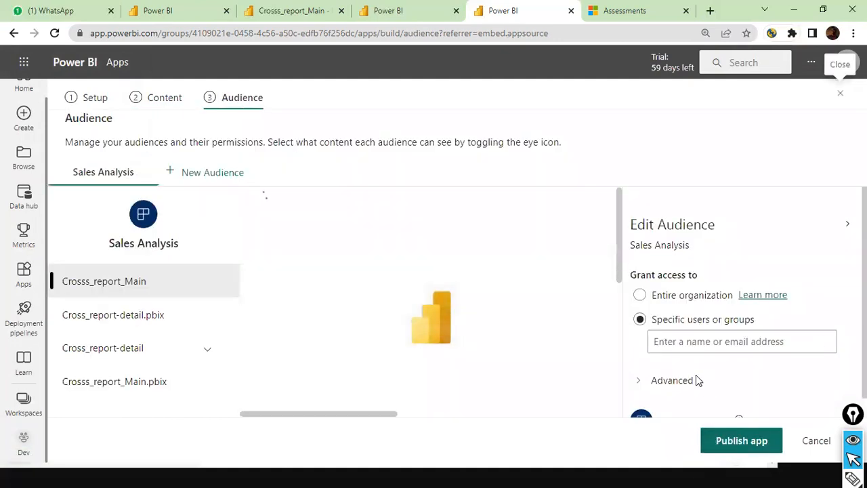
scroll(696, 376, down, 1)
click(716, 315)
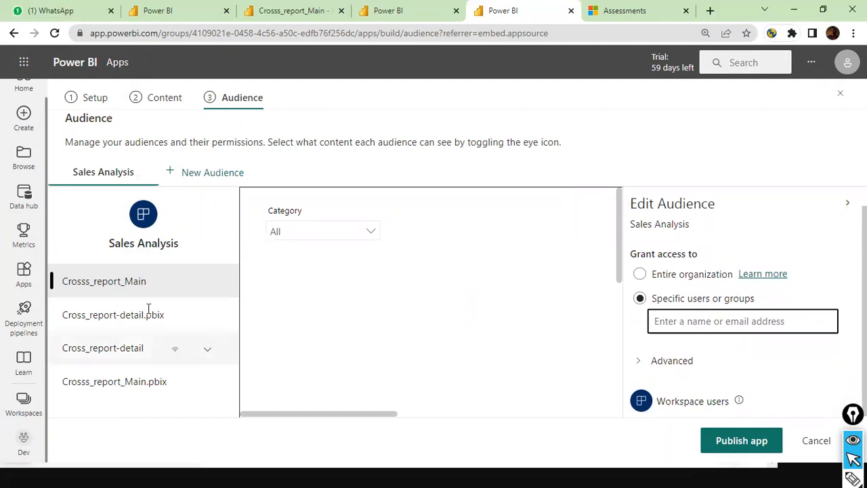
click(96, 294)
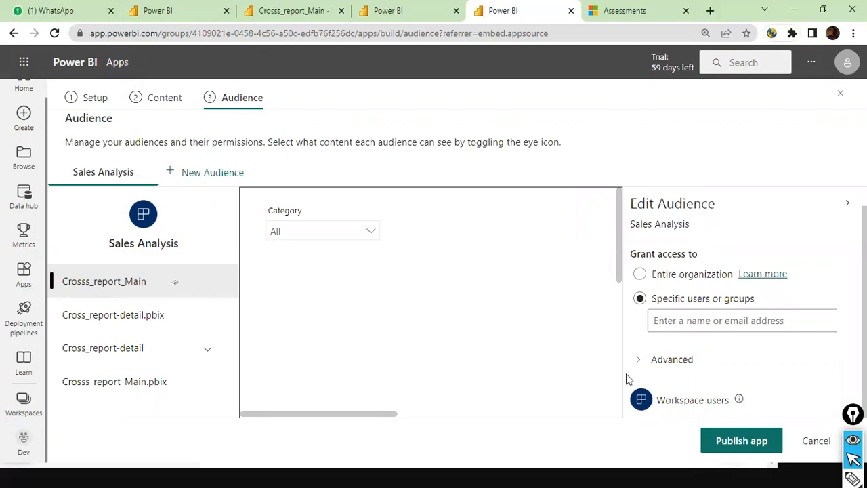
Publish the Sales Analysis app and copy its sharing link.
click(746, 442)
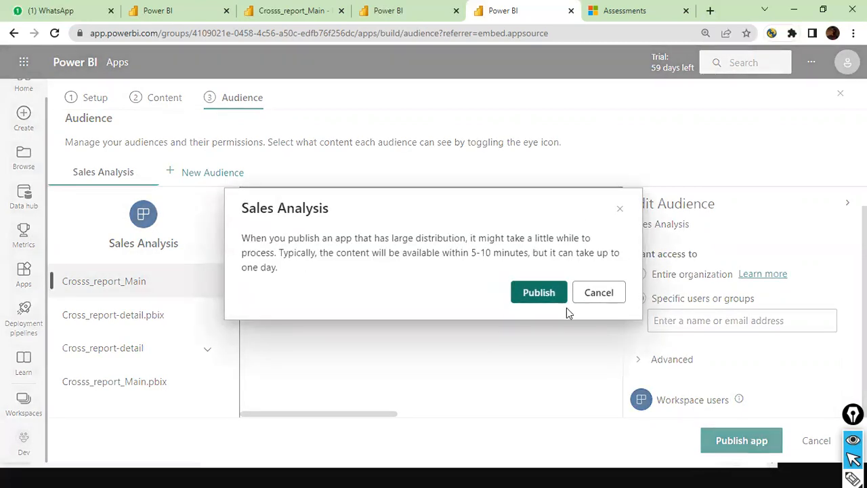
click(549, 295)
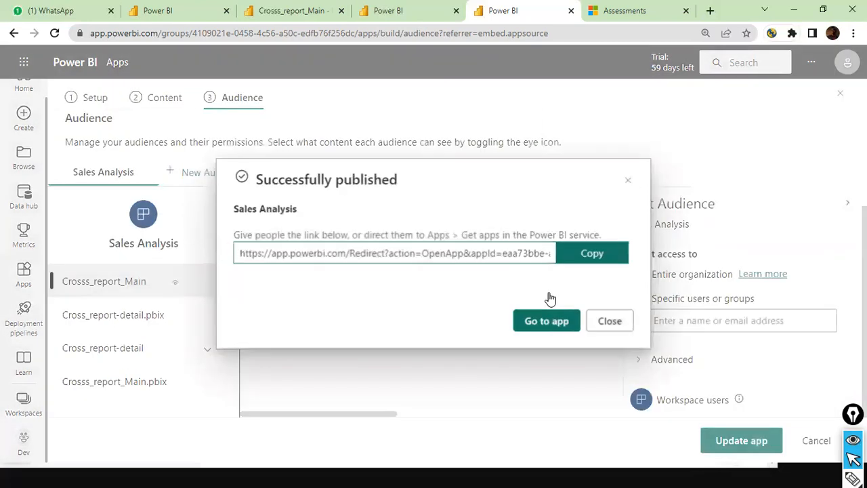
click(584, 253)
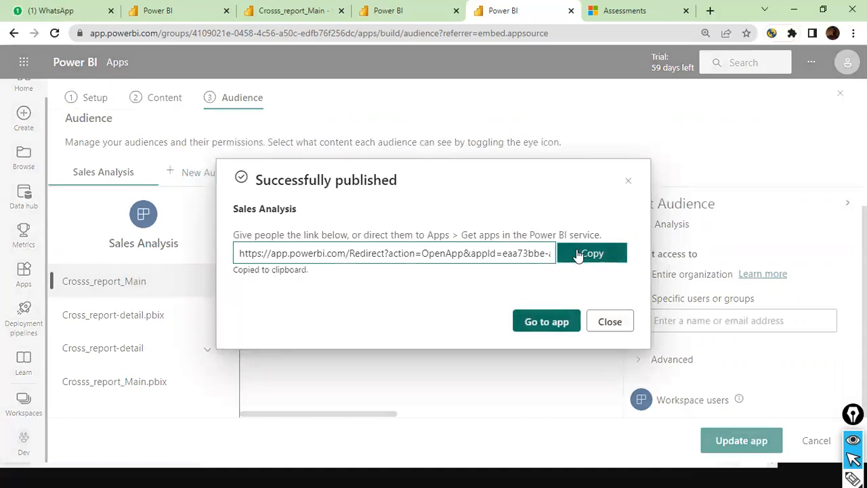
Open the published Sales Analysis app and drill through from the Technology slice of the Sales by Category donut to By Country [Cross_report-detail].
click(532, 322)
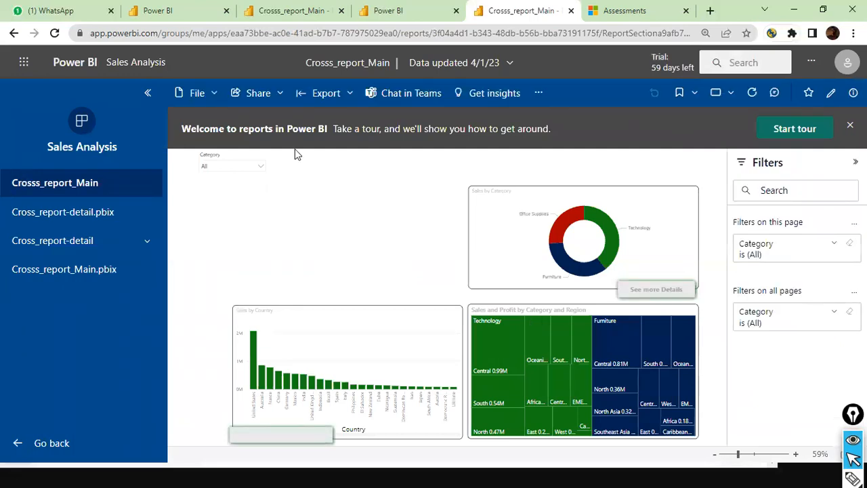
right_click(612, 245)
mouse_move(664, 349)
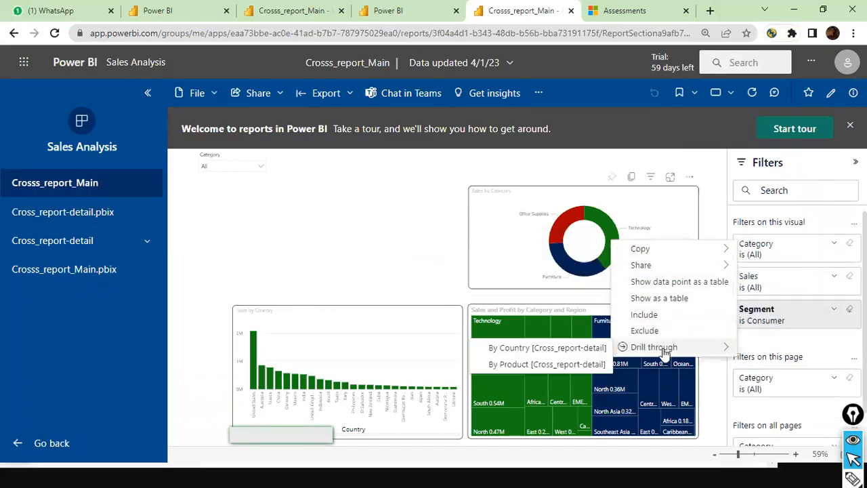
click(574, 347)
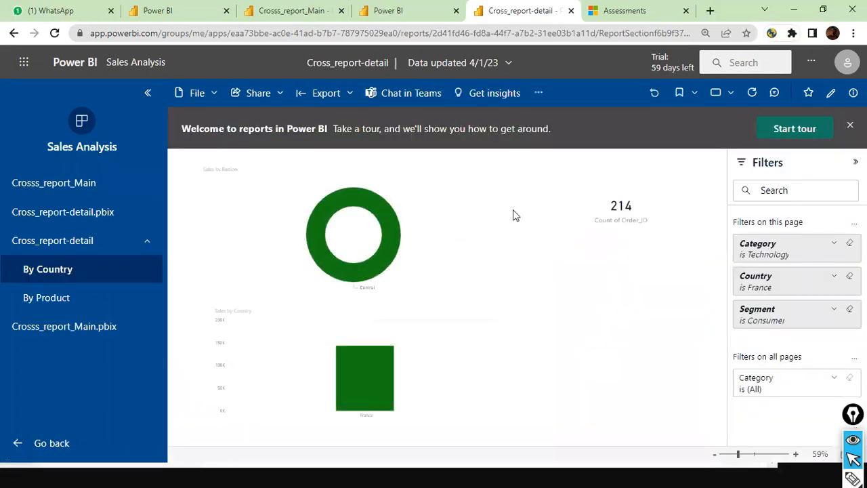
Return to Crosss_report_Main and highlight its visuals by the Technology slice of the category donut, clearing the selection again.
click(75, 192)
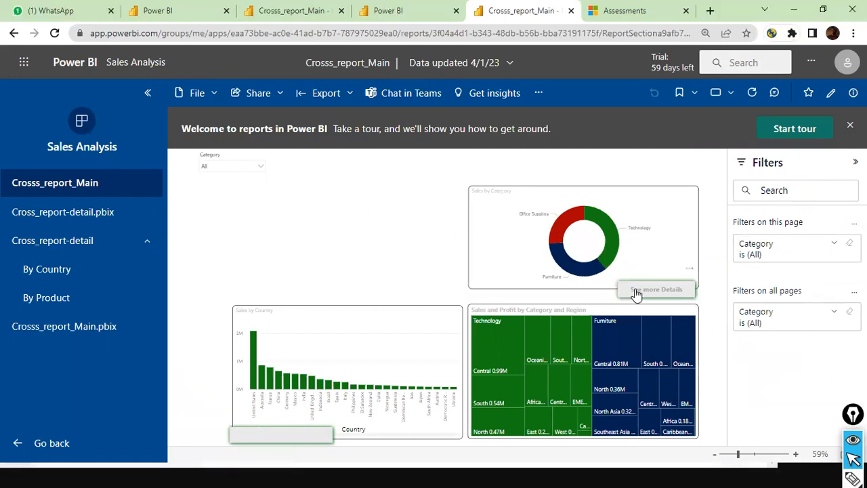
click(613, 254)
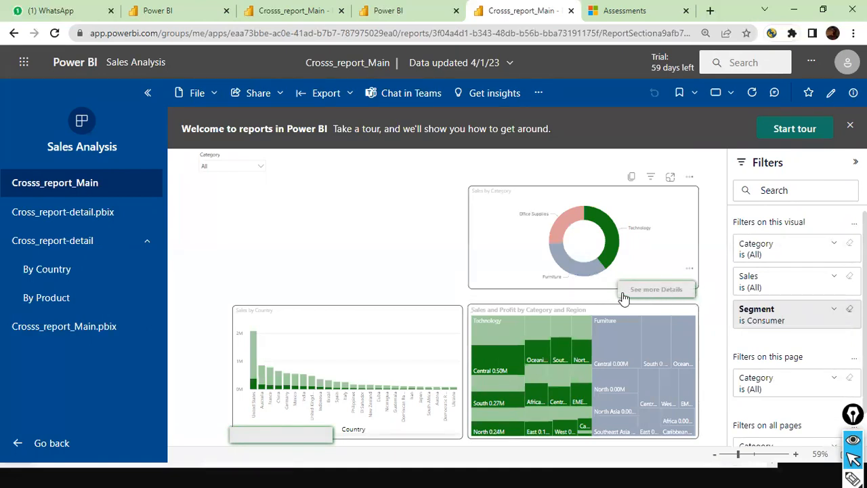
click(660, 246)
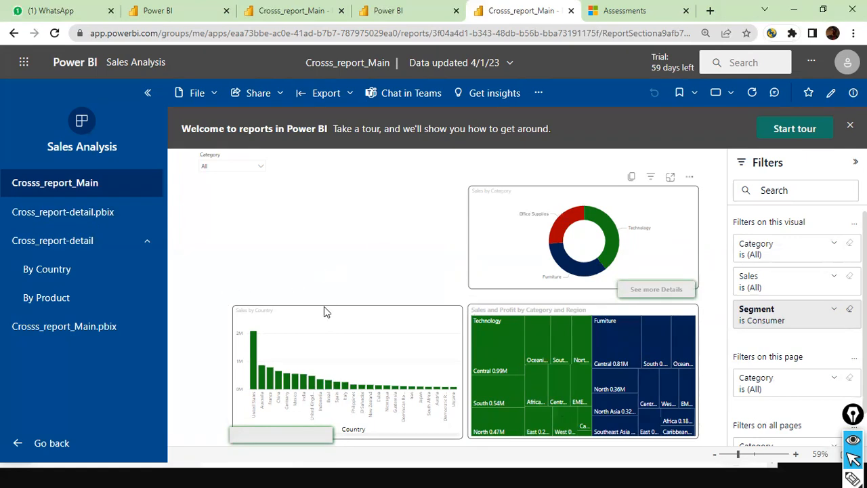
Drill through from the Office Supplies slice to By Country [Cross_report-detail] and go back to the Crosss_report_Main report.
click(560, 237)
right_click(560, 235)
mouse_move(663, 341)
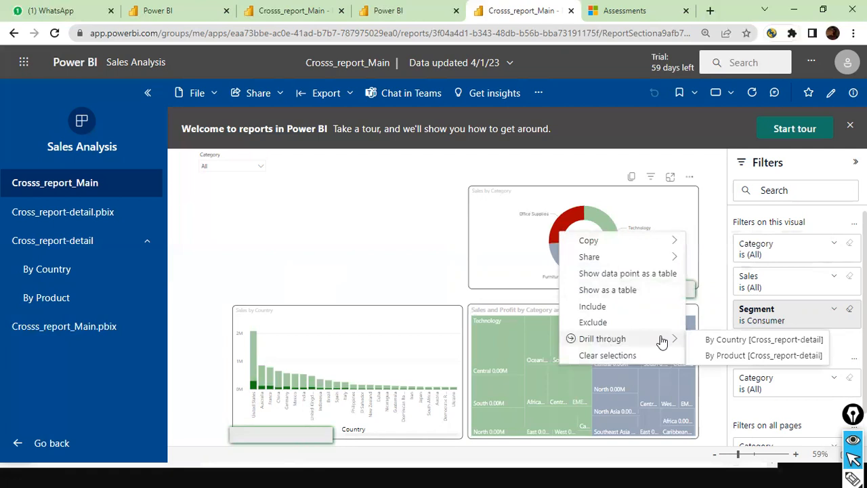
click(726, 343)
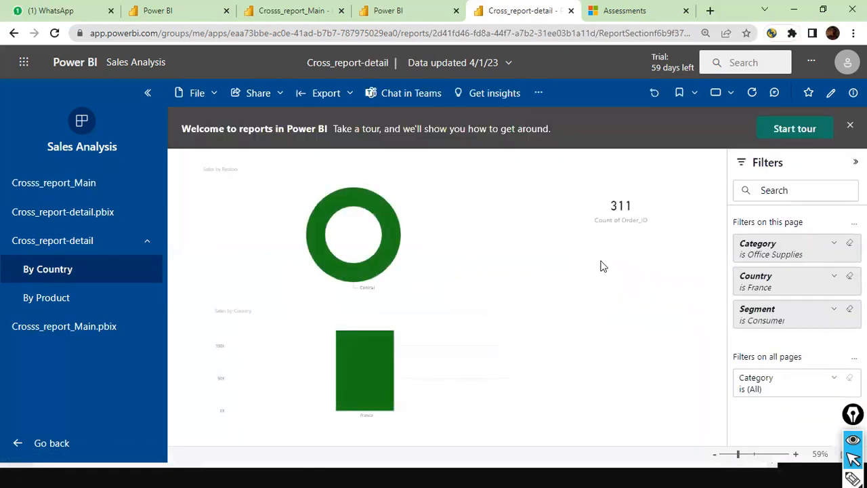
click(62, 193)
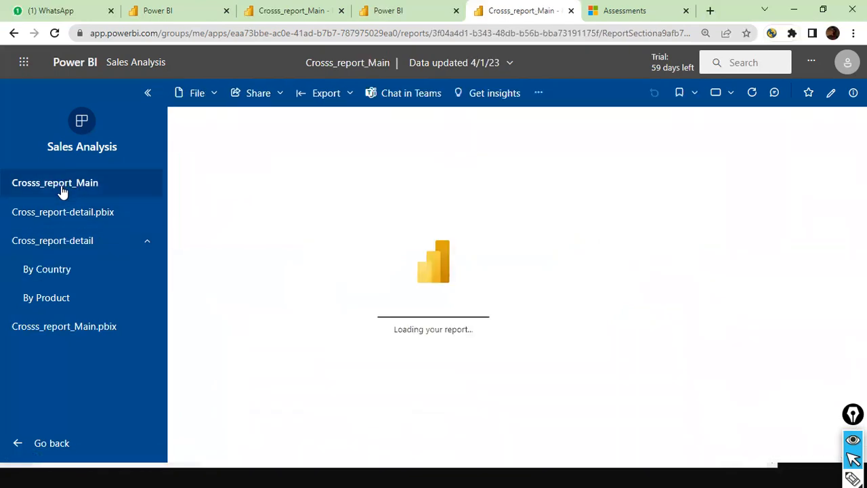
mouse_move(598, 226)
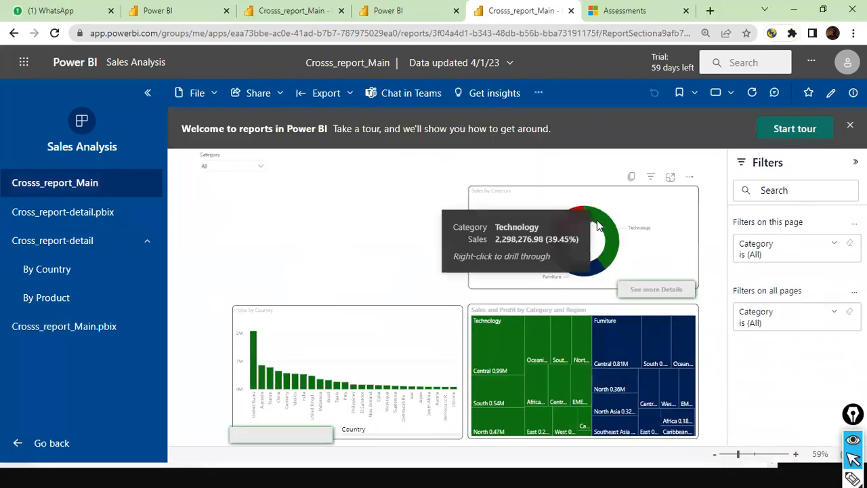